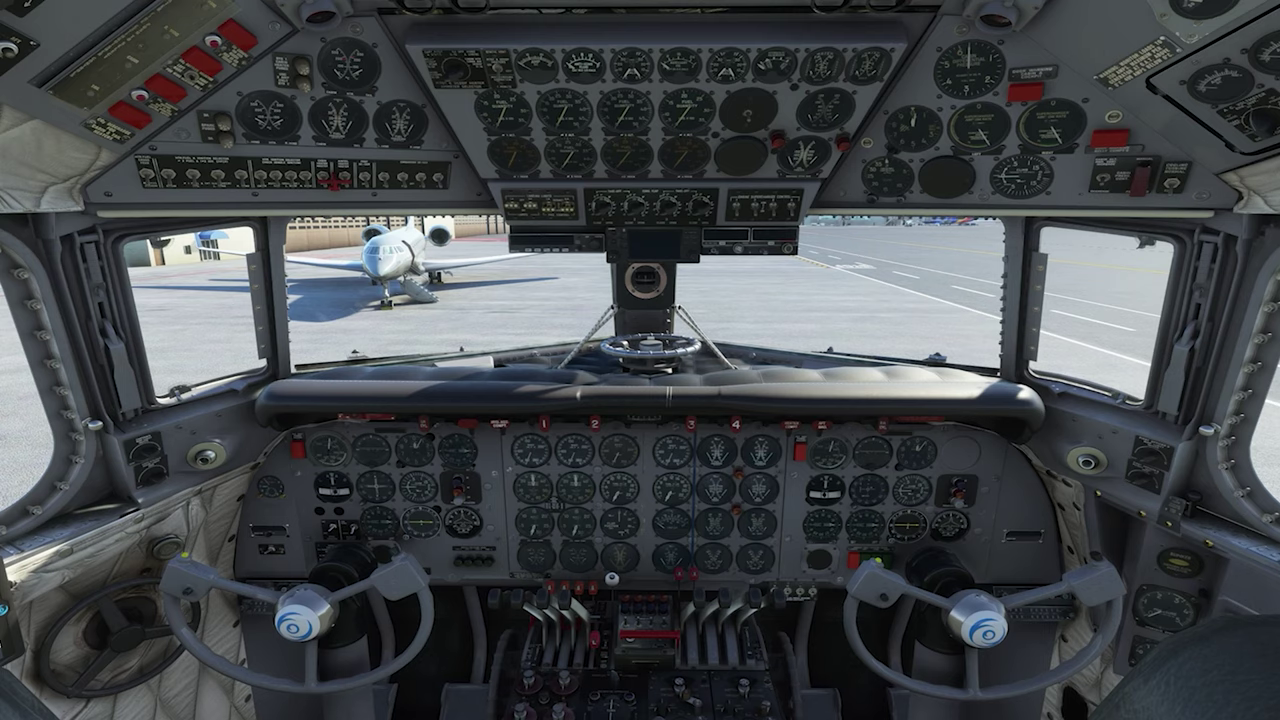
Bring up the in-flight options menu over the parked airliner's cockpit.
{"action": "key", "text": "Escape"}
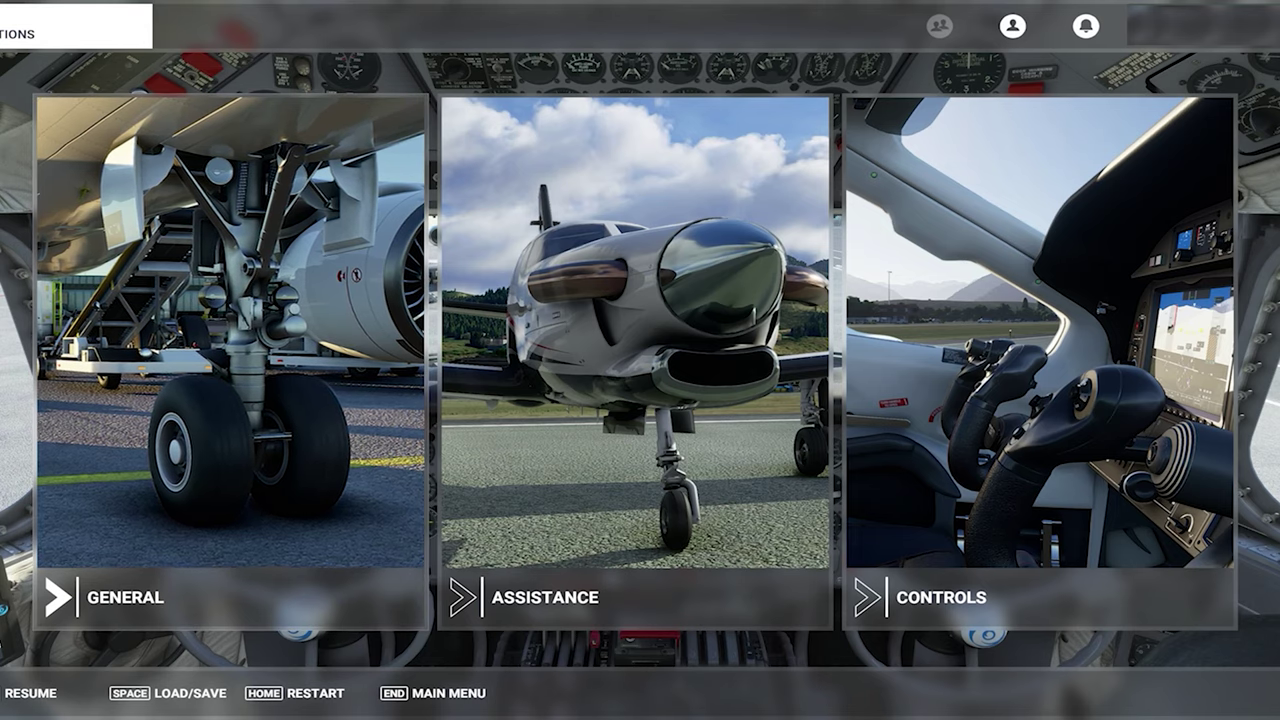
Open the Controls settings and select the Keyboard device profile.
{"action": "left_click", "coordinate": [901, 617]}
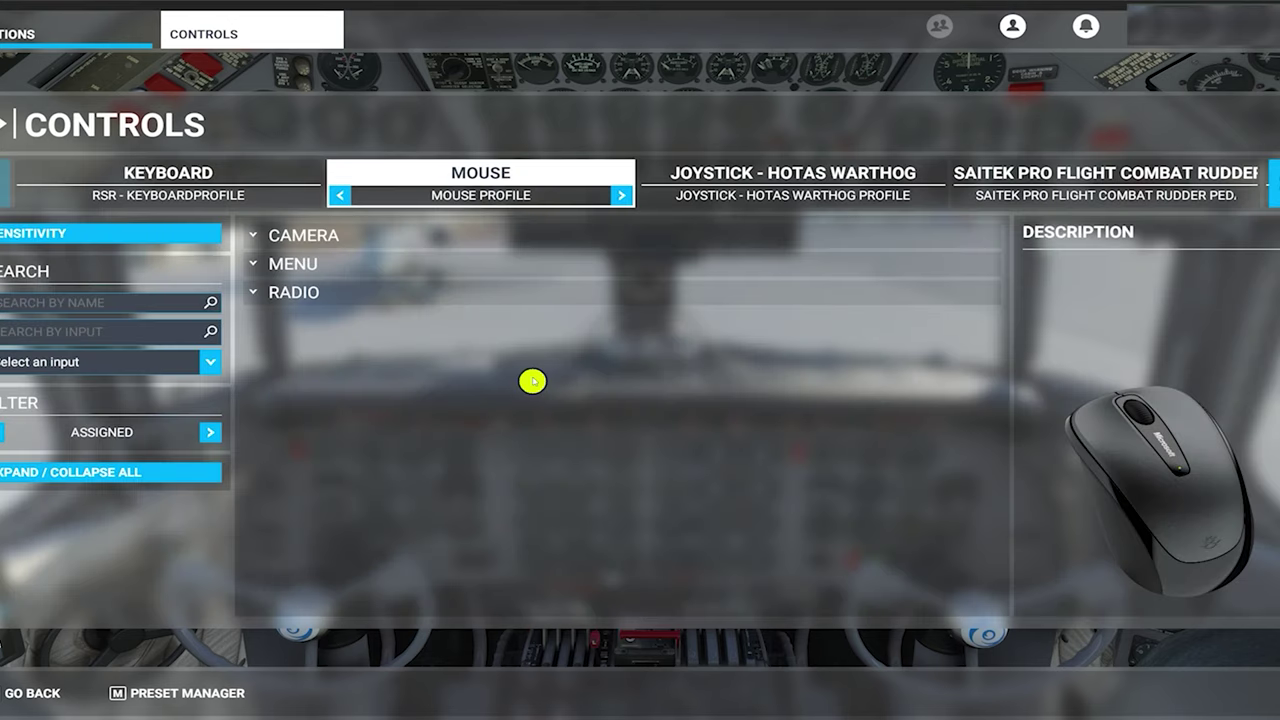
{"action": "left_click", "coordinate": [150, 182]}
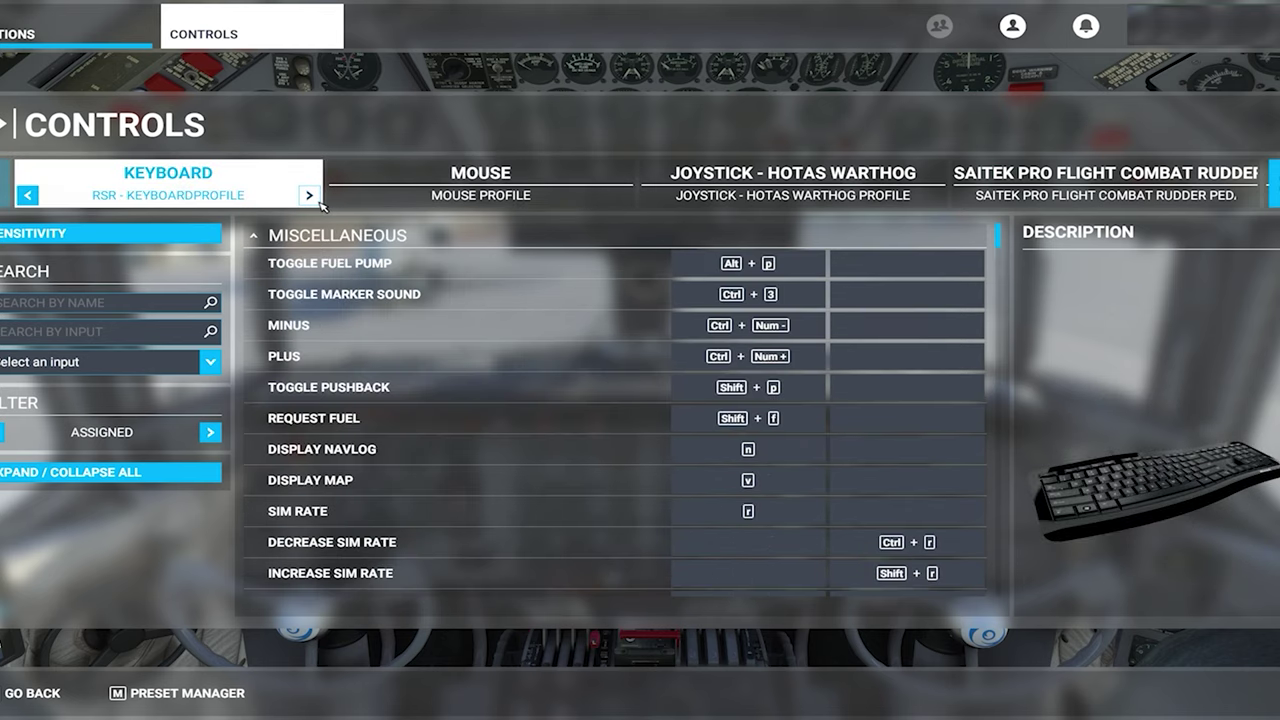
Load the DEFAULT keyboard profile and expand Camera > Camera Mode Switches (End, Insert).
{"action": "left_click", "coordinate": [318, 200]}
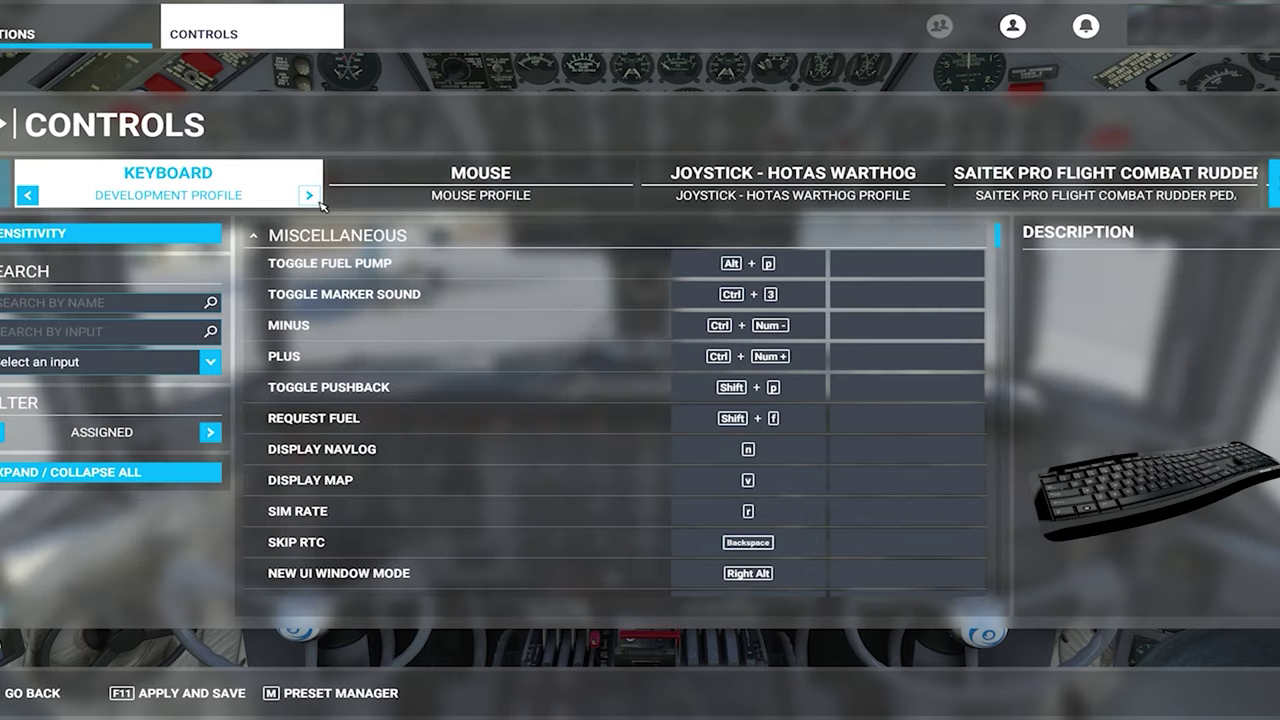
{"action": "left_click", "coordinate": [318, 200]}
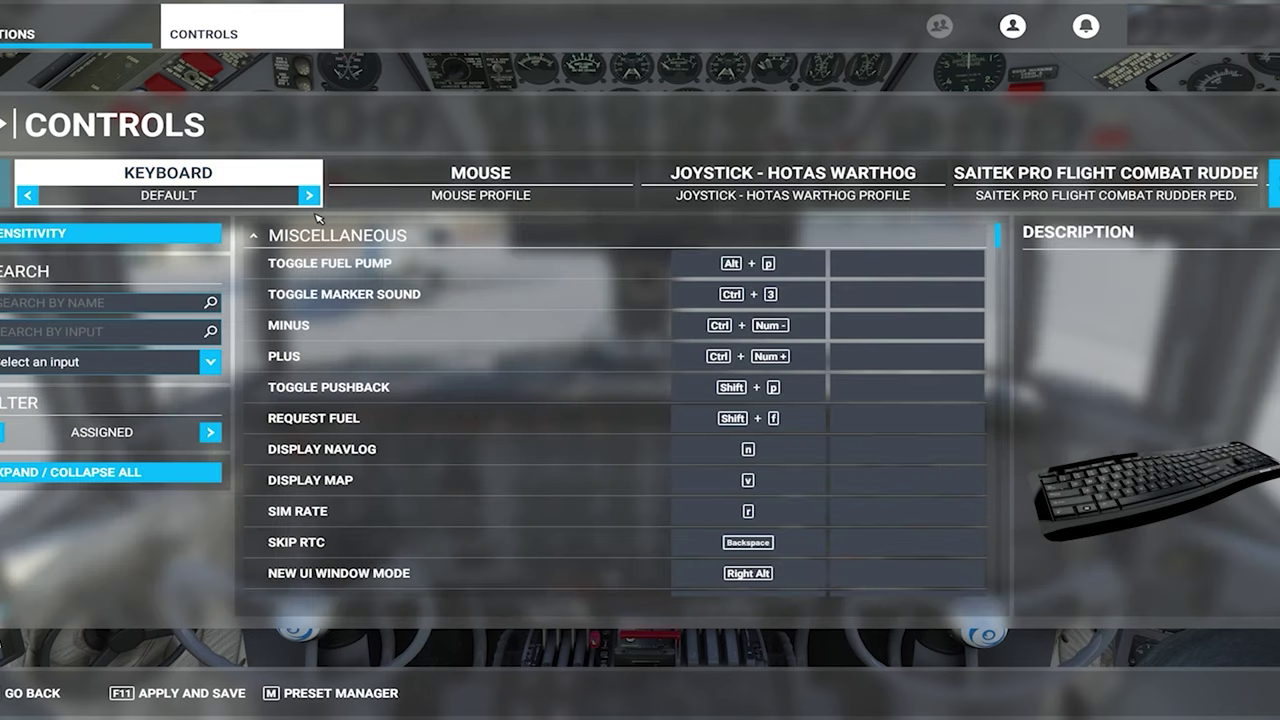
{"action": "left_click", "coordinate": [92, 486]}
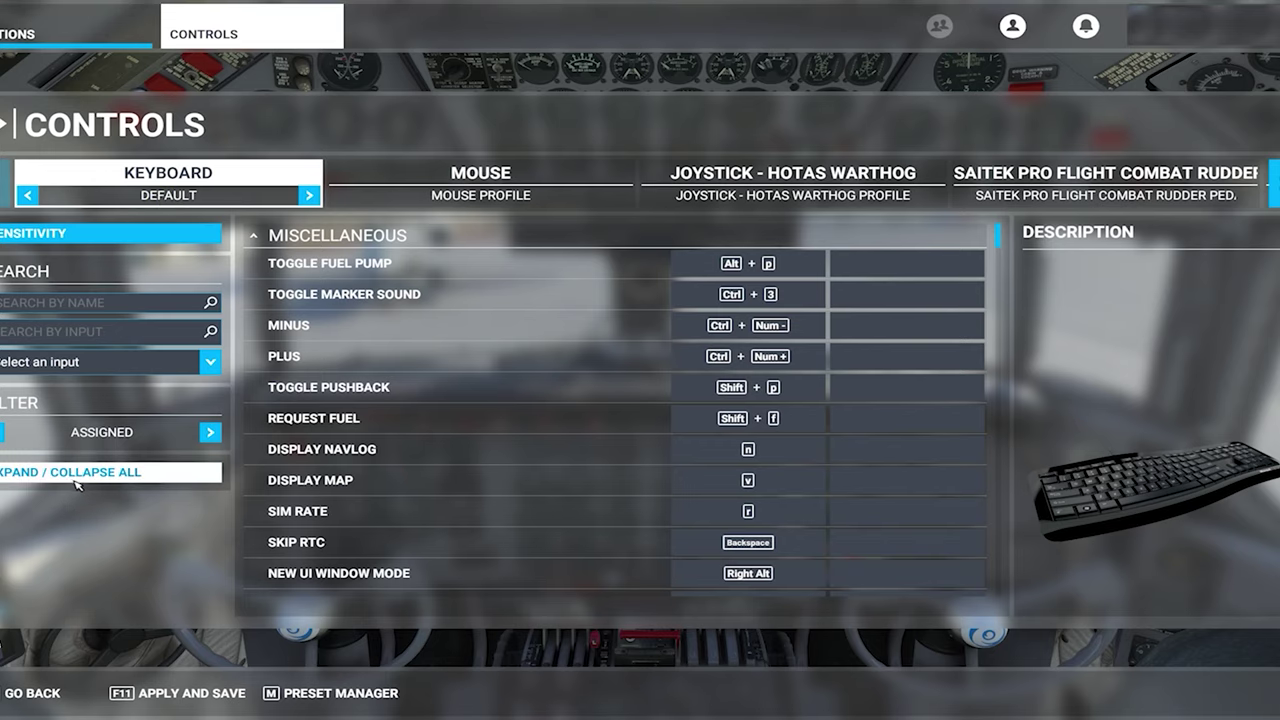
{"action": "left_click", "coordinate": [75, 484]}
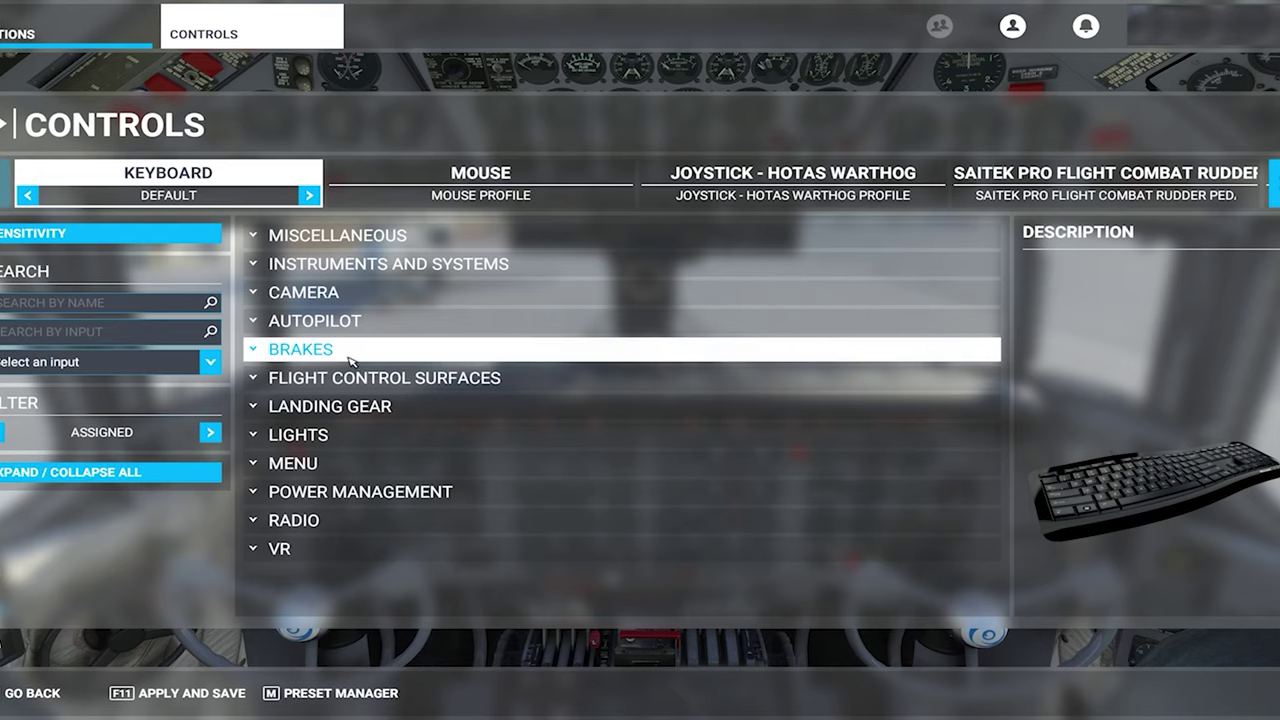
{"action": "left_click", "coordinate": [263, 299]}
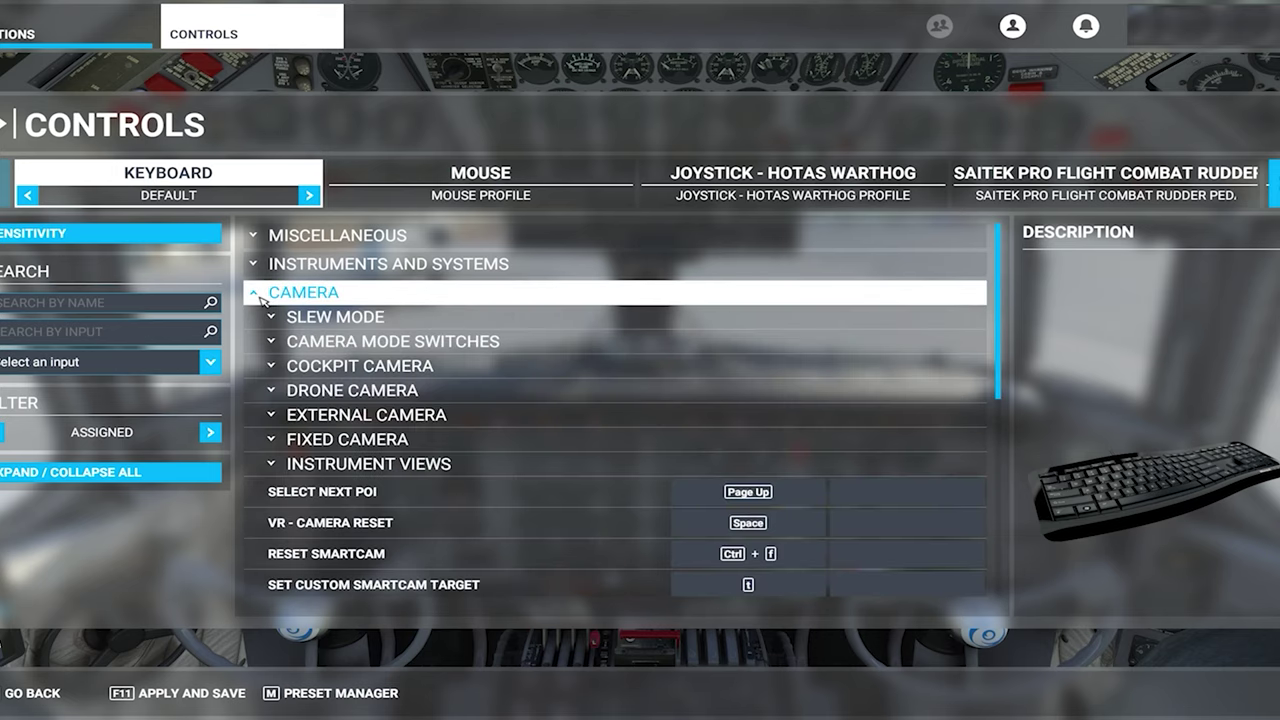
{"action": "left_click", "coordinate": [285, 345]}
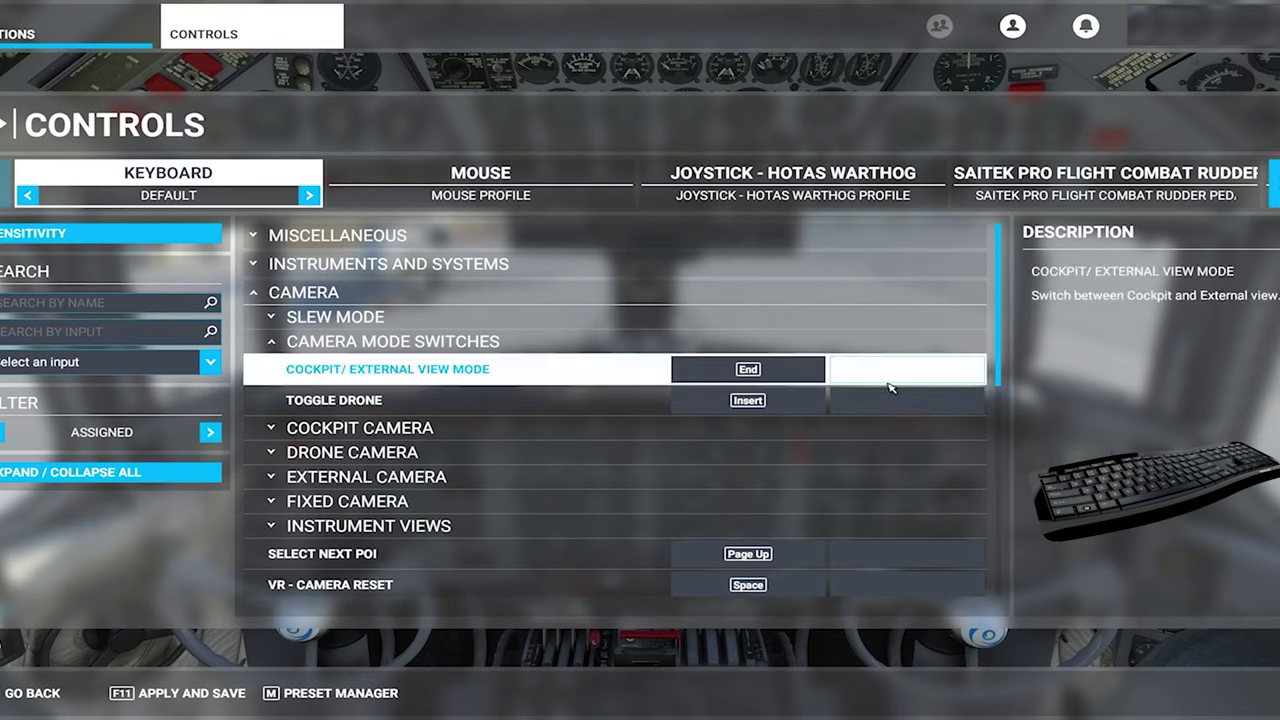
Load RSR - KEYBOARDPROFILE, showing cockpit/external on End and s, drone on Insert and d.
{"action": "left_click", "coordinate": [310, 196]}
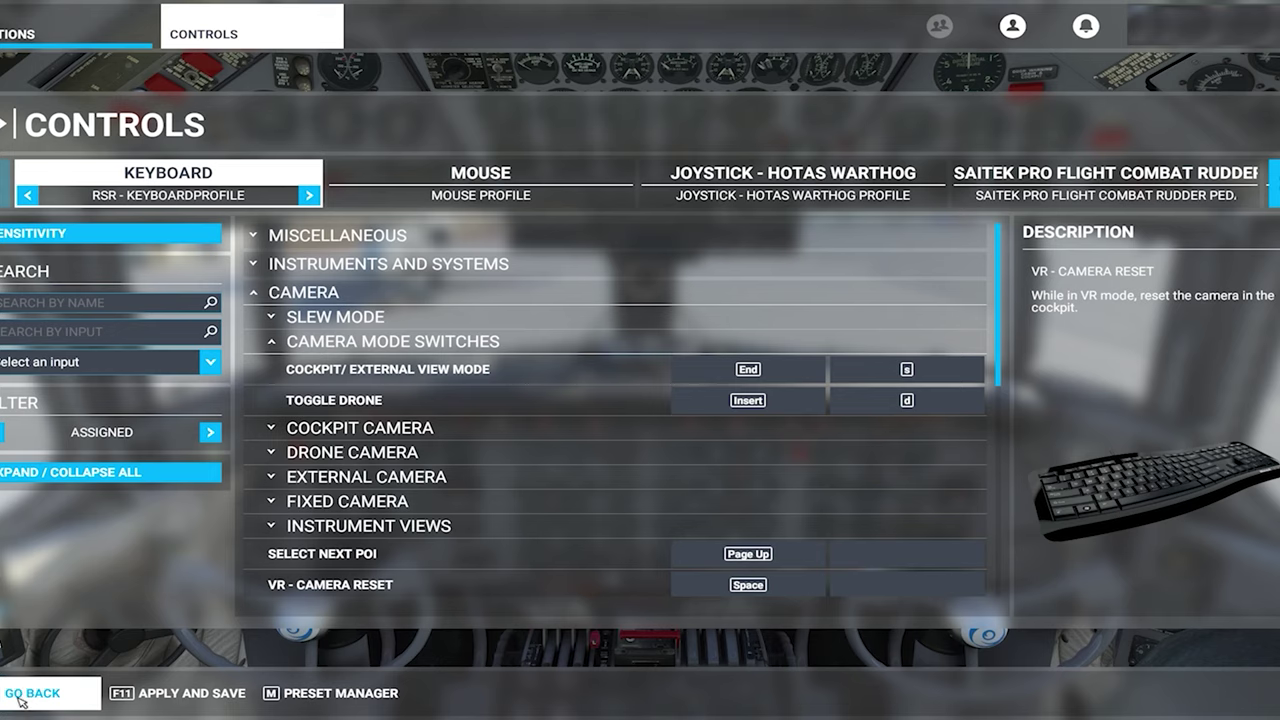
Cycle back to RSR - KEYBOARDPROFILE and review its Cockpit Camera bindings.
{"action": "left_click", "coordinate": [309, 195]}
{"action": "left_click", "coordinate": [309, 195]}
{"action": "left_click", "coordinate": [309, 195]}
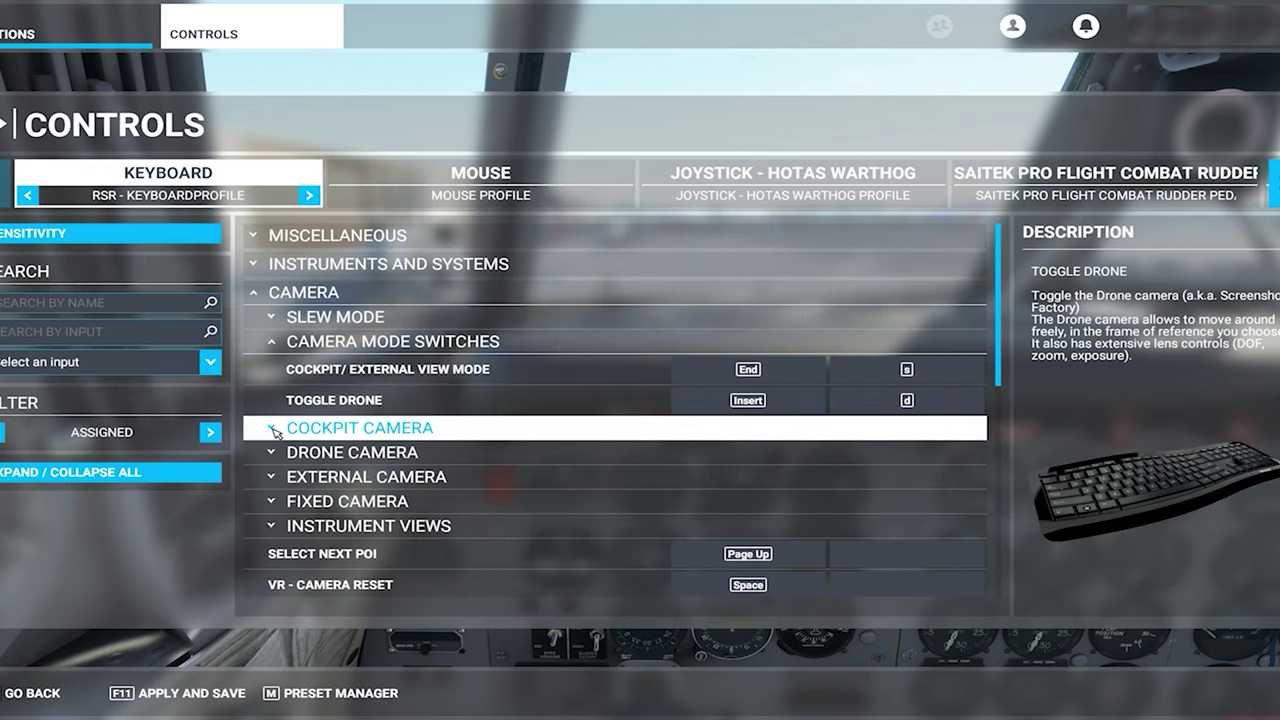
{"action": "left_click", "coordinate": [275, 430]}
{"action": "scroll", "coordinate": [445, 470], "scroll_direction": "down", "scroll_amount": 5}
{"action": "scroll", "coordinate": [445, 470], "scroll_direction": "down", "scroll_amount": 3}
{"action": "scroll", "coordinate": [445, 470], "scroll_direction": "up", "scroll_amount": 9}
{"action": "scroll", "coordinate": [445, 470], "scroll_direction": "down", "scroll_amount": 20}
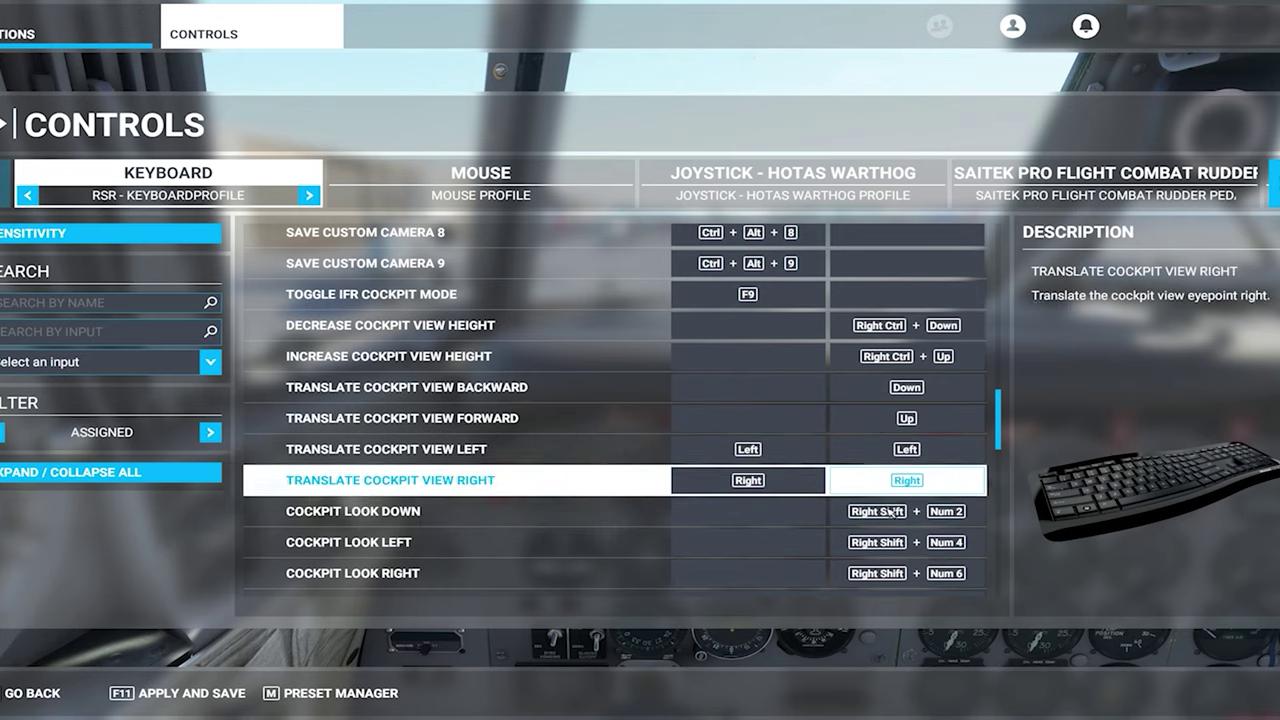
Exit the controls settings without applying binding changes and resume the flight.
{"action": "left_click", "coordinate": [28, 700]}
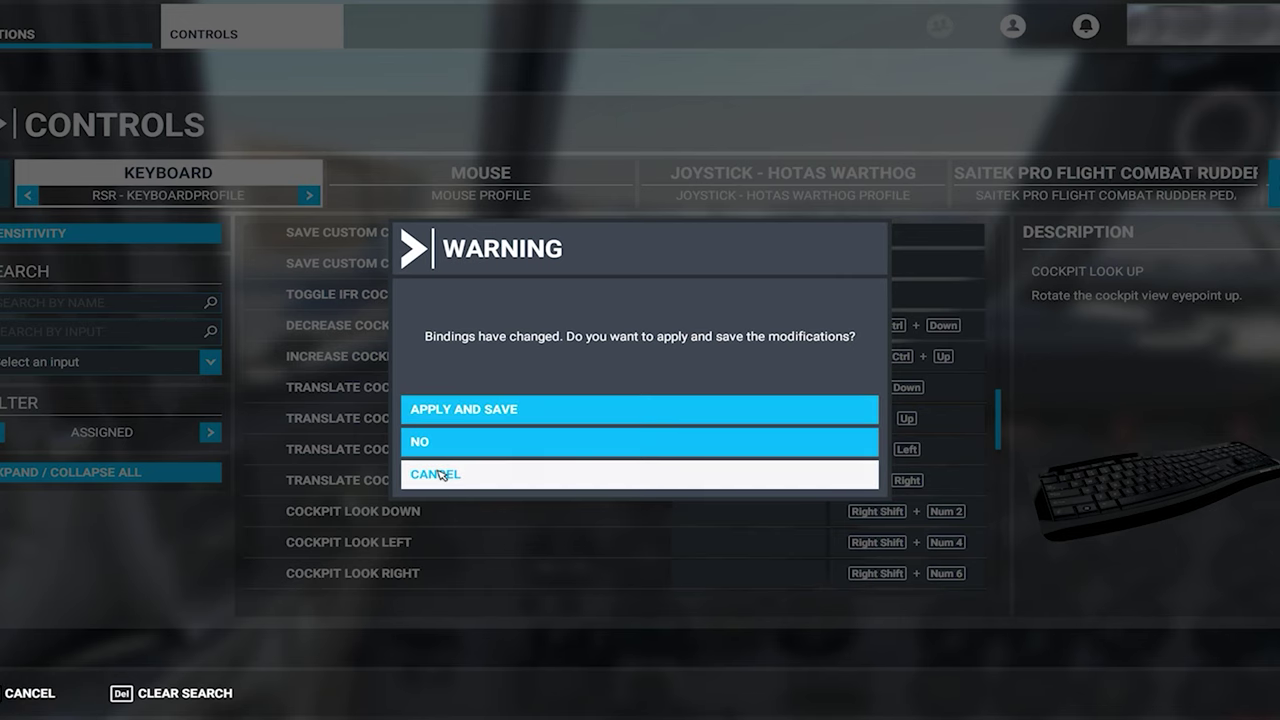
{"action": "left_click", "coordinate": [439, 456]}
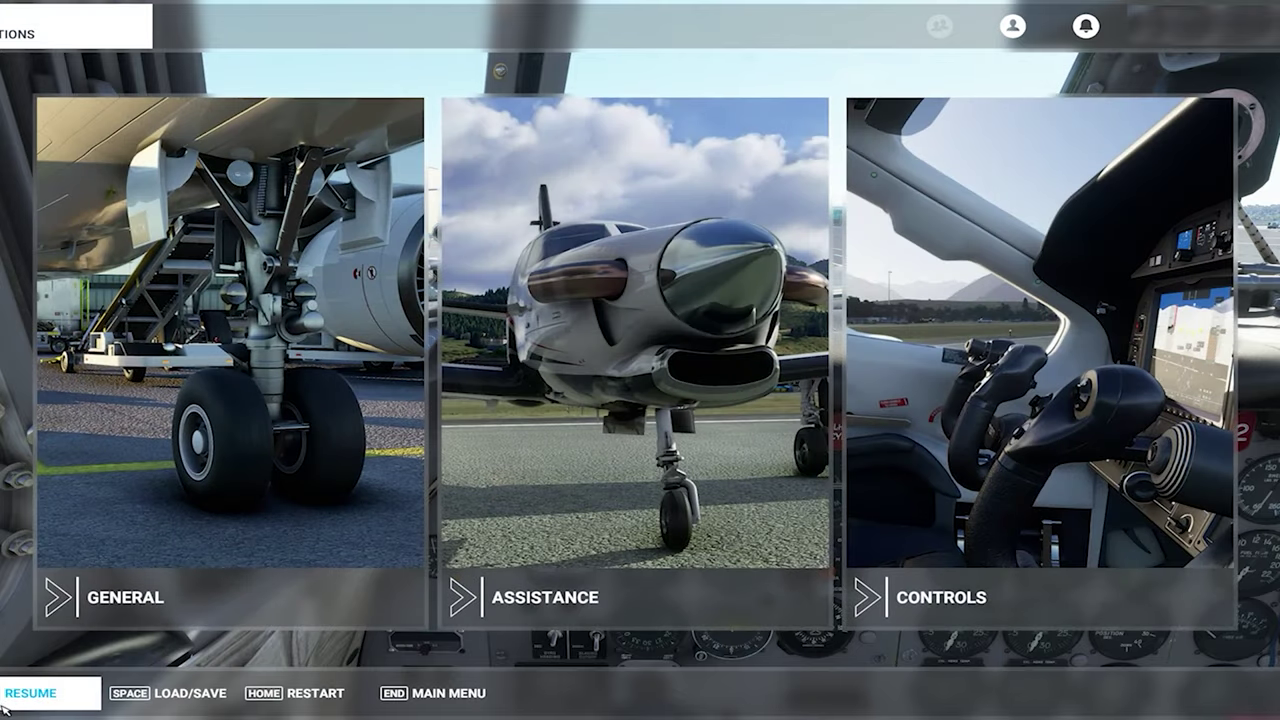
{"action": "left_click", "coordinate": [5, 703]}
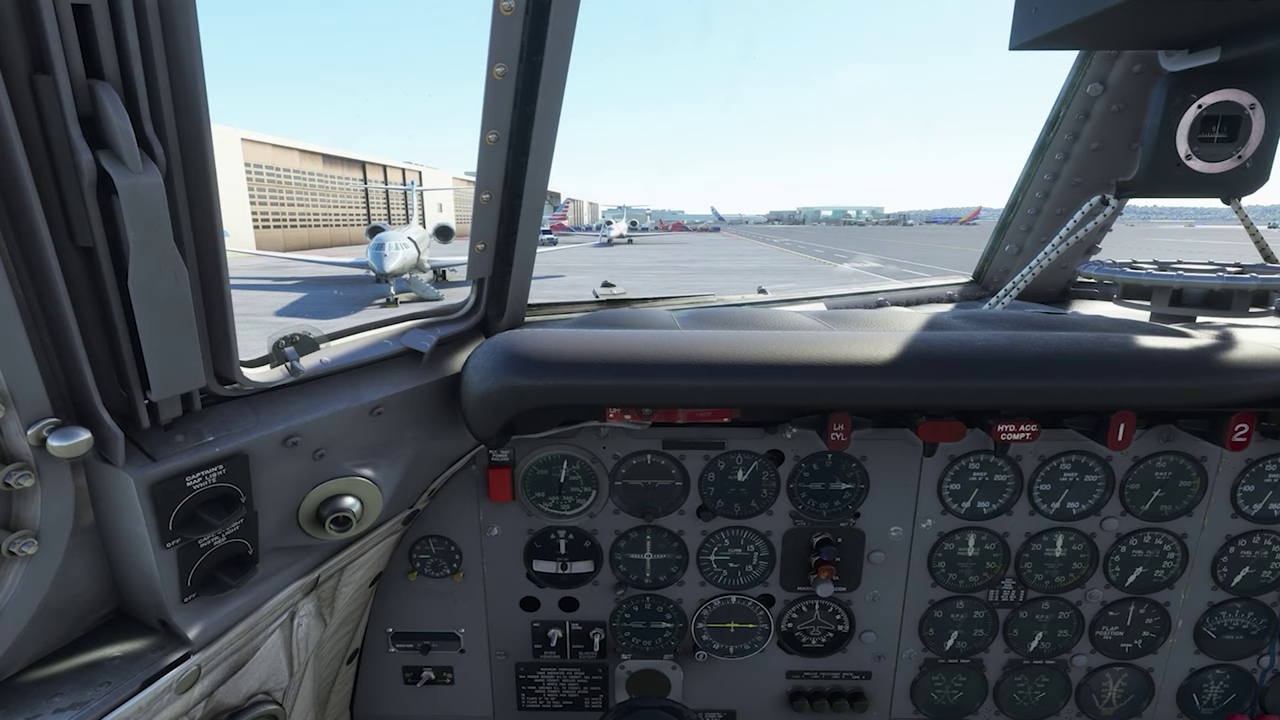
Bring the in-flight options menu back up from the cockpit.
{"action": "key", "text": "Escape"}
Load DEVELOPMENT PROFILE and scroll Cockpit Camera to Load Custom Camera 1–9 on Alt+1–9.
{"action": "left_click", "coordinate": [930, 615]}
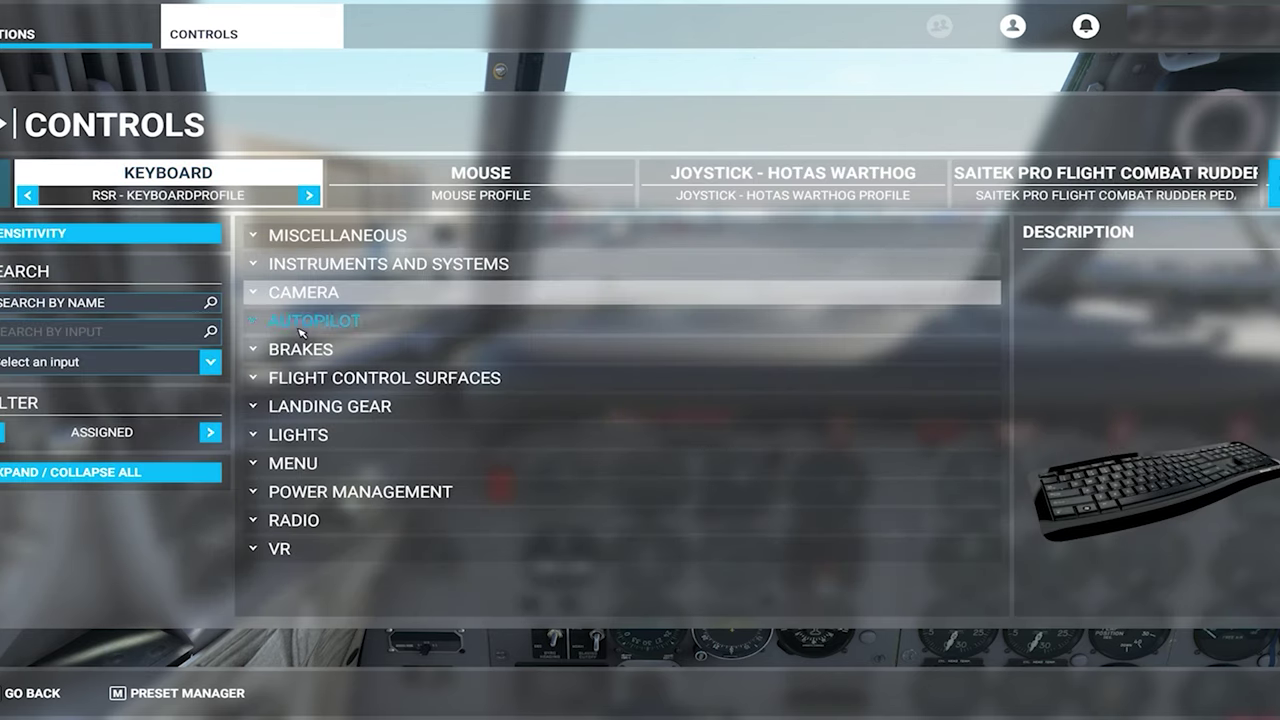
{"action": "left_click", "coordinate": [267, 300]}
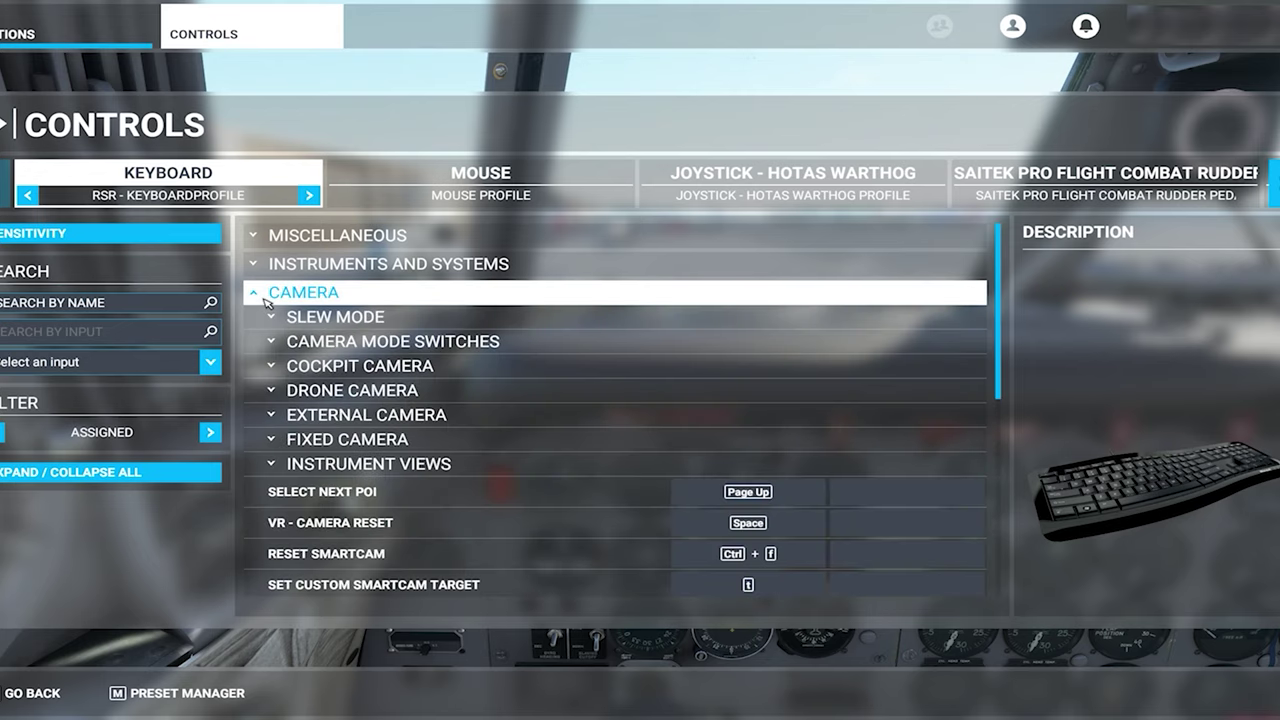
{"action": "left_click", "coordinate": [309, 195]}
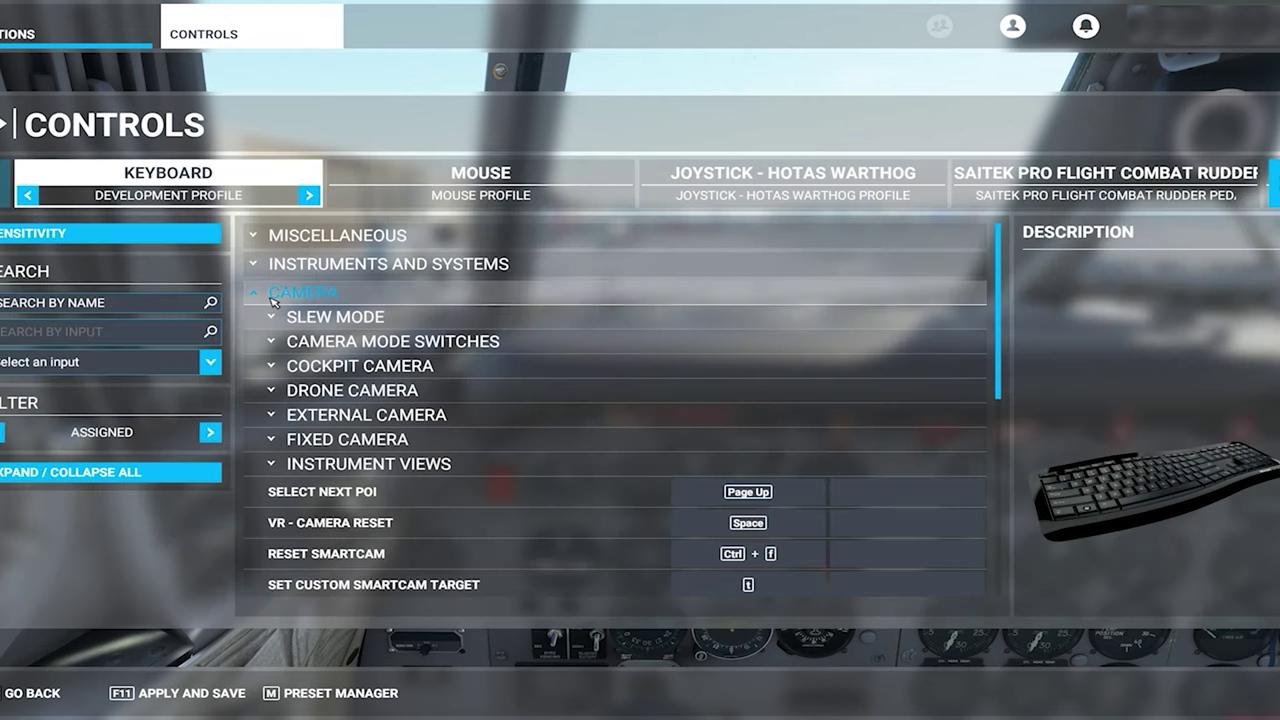
{"action": "left_click", "coordinate": [274, 368]}
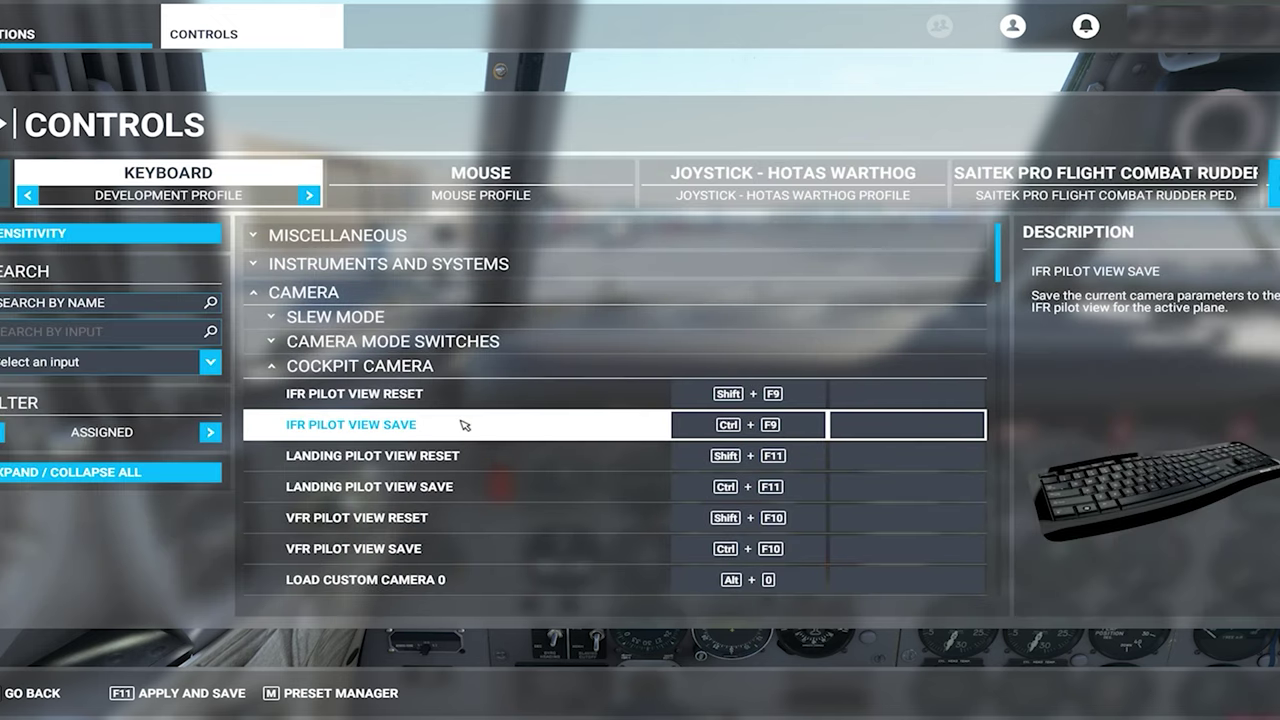
{"action": "scroll", "coordinate": [463, 425], "scroll_direction": "down", "scroll_amount": 1}
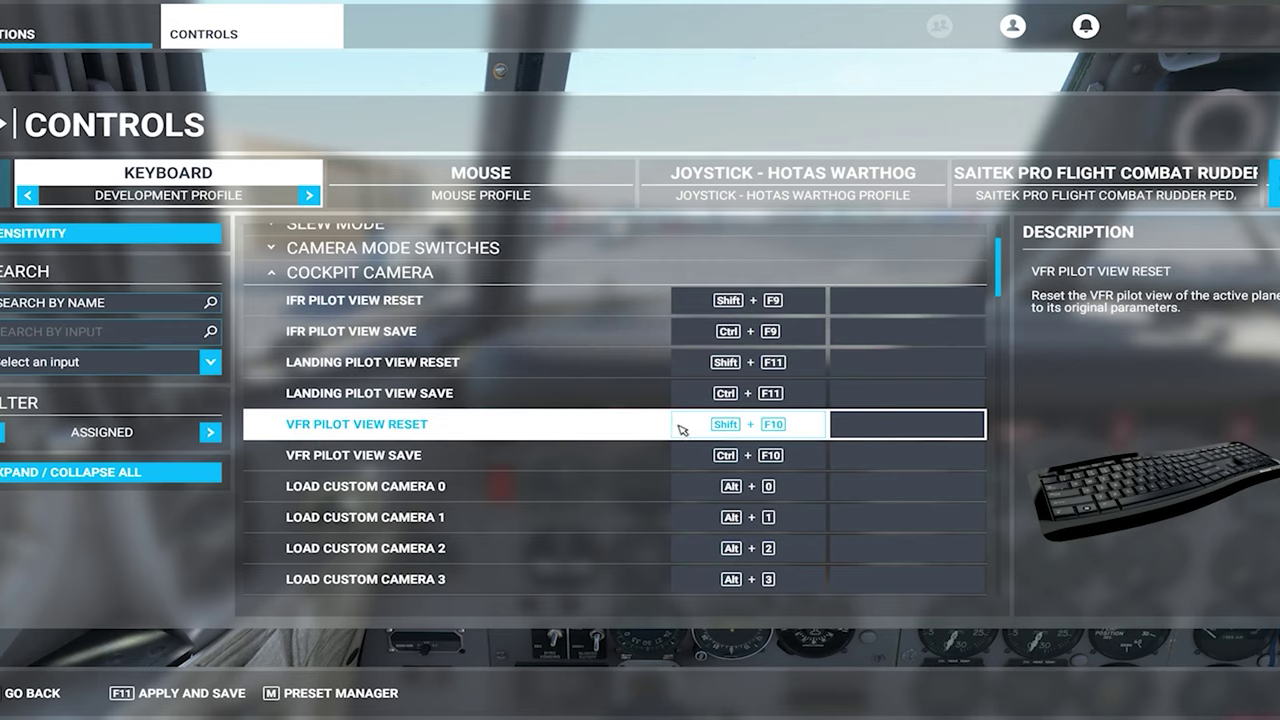
{"action": "scroll", "coordinate": [585, 432], "scroll_direction": "down", "scroll_amount": 2}
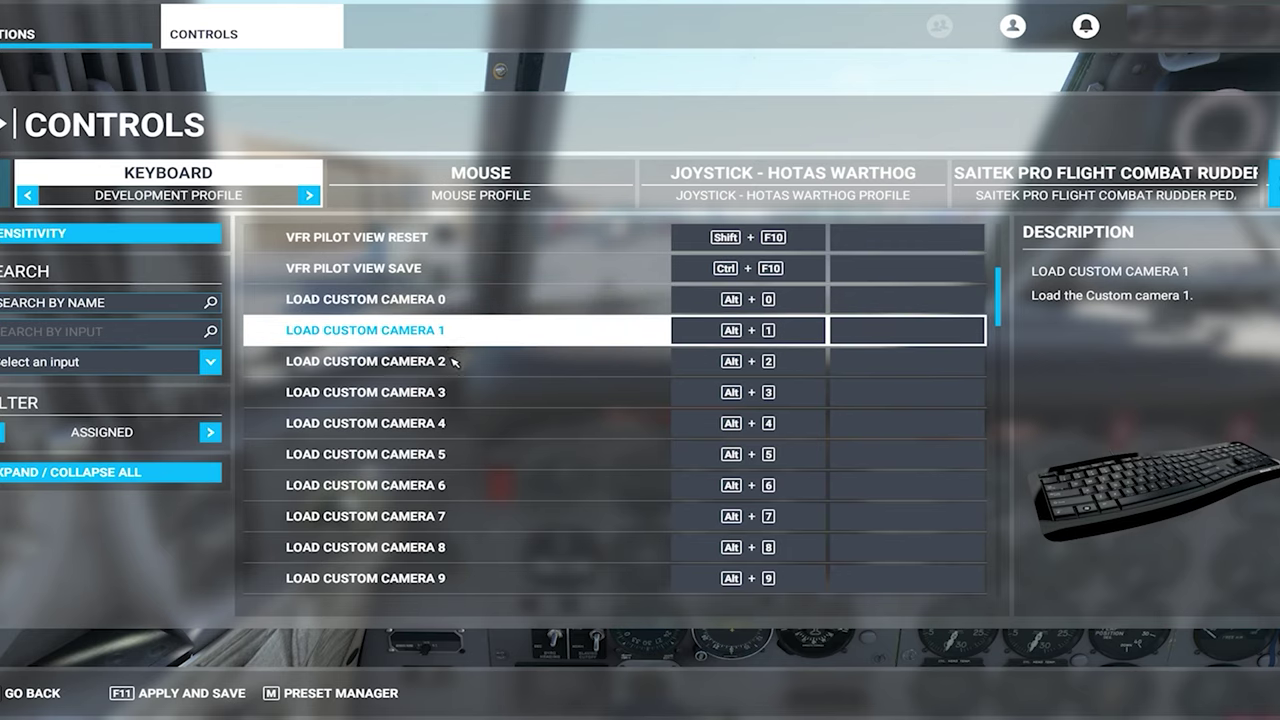
{"action": "scroll", "coordinate": [465, 443], "scroll_direction": "down", "scroll_amount": 1}
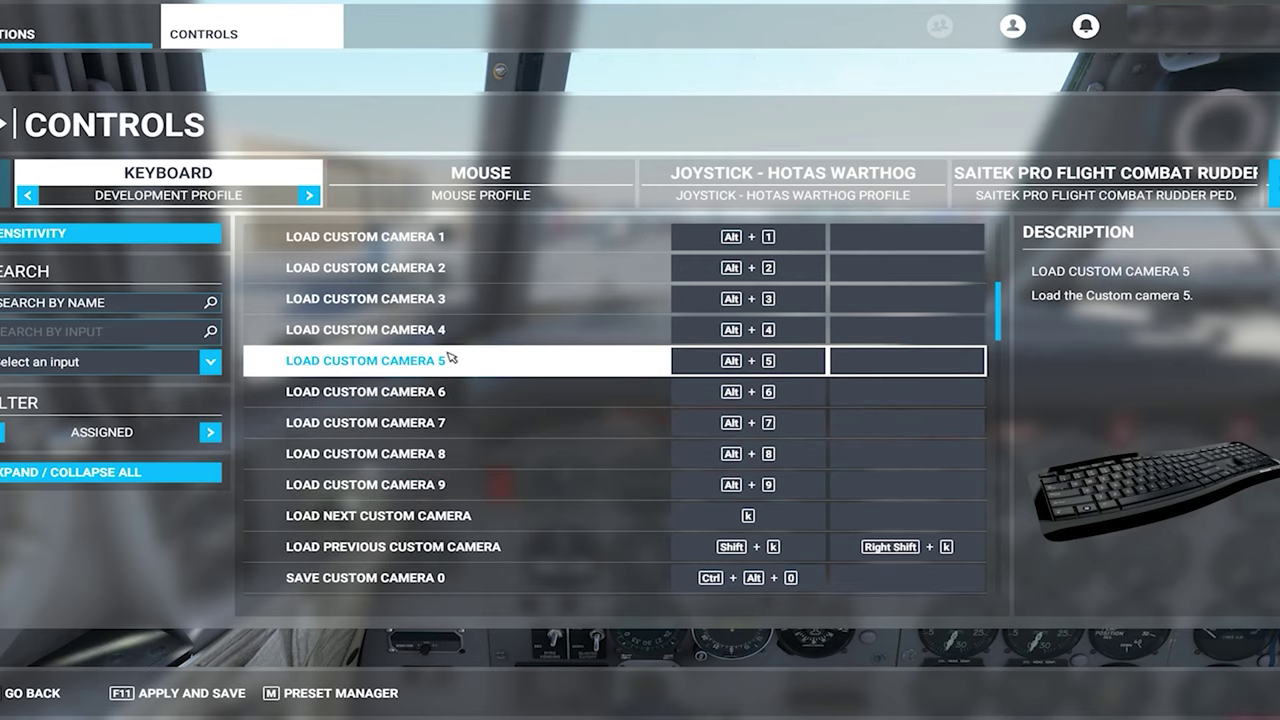
{"action": "scroll", "coordinate": [449, 360], "scroll_direction": "up", "scroll_amount": 1}
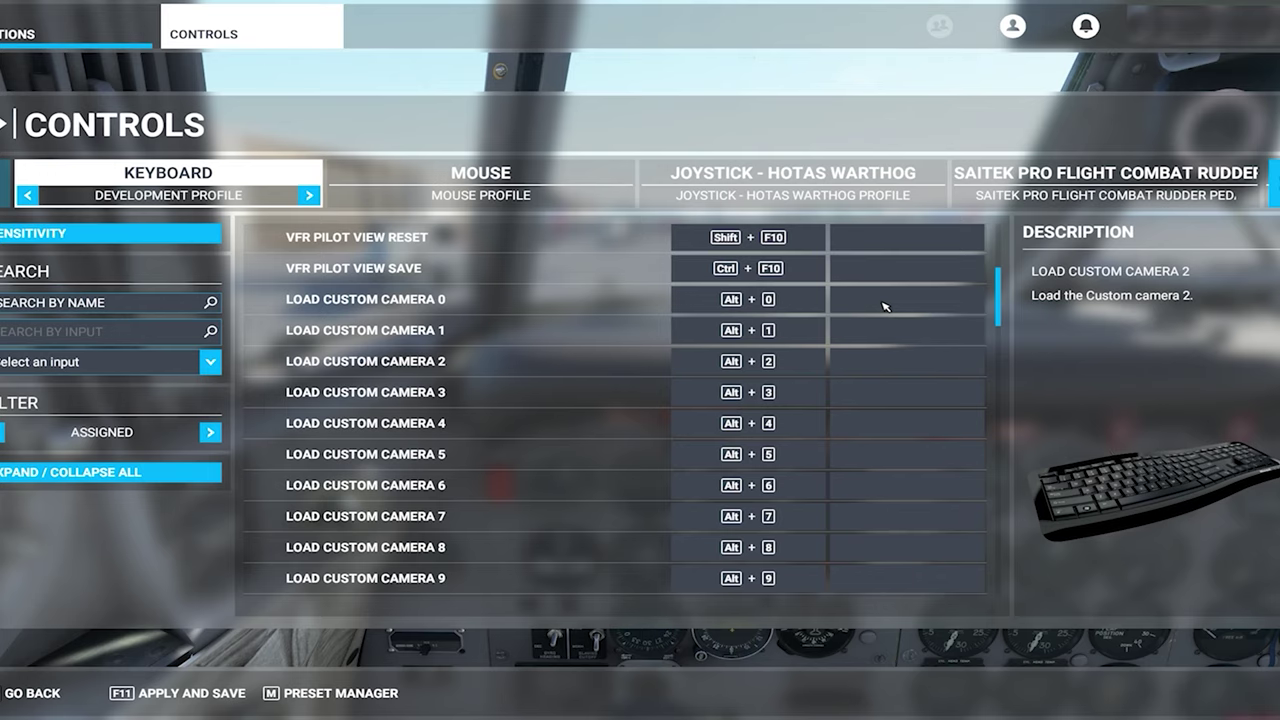
Review RSR - KEYBOARDPROFILE's Num 0–9 custom camera bindings, then exit to the save prompt.
{"action": "left_click", "coordinate": [310, 196]}
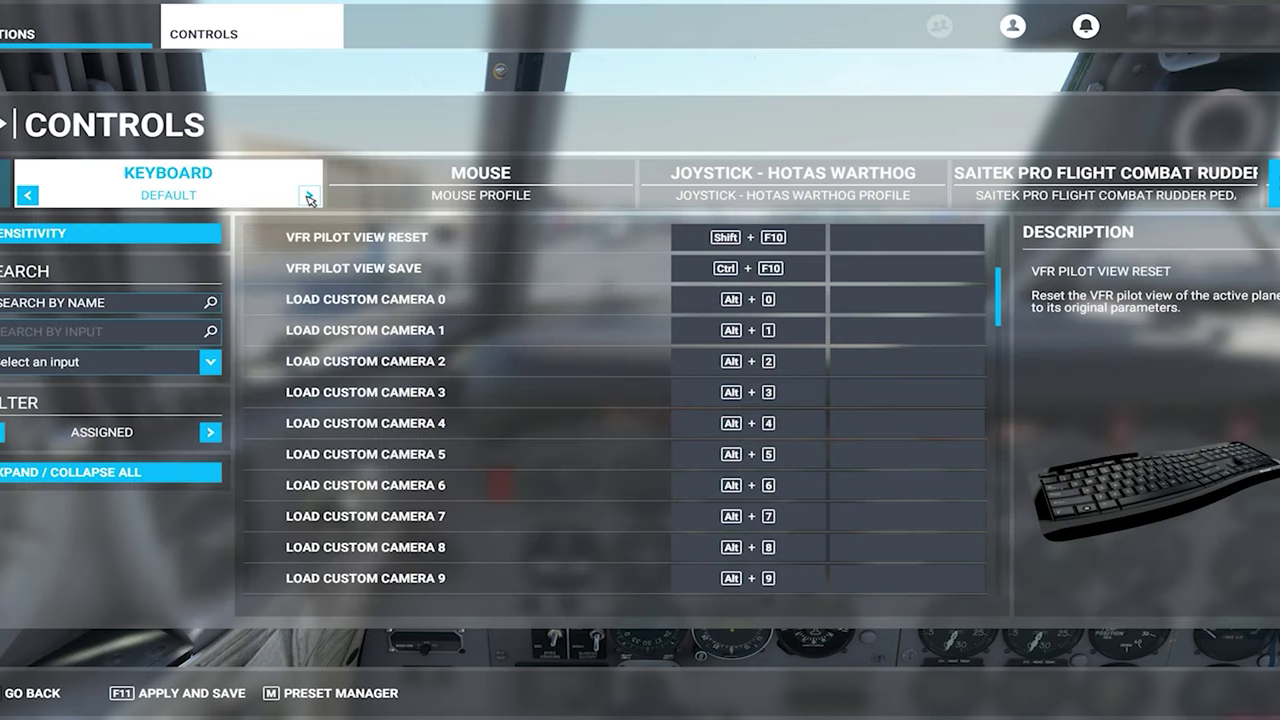
{"action": "left_click", "coordinate": [310, 196]}
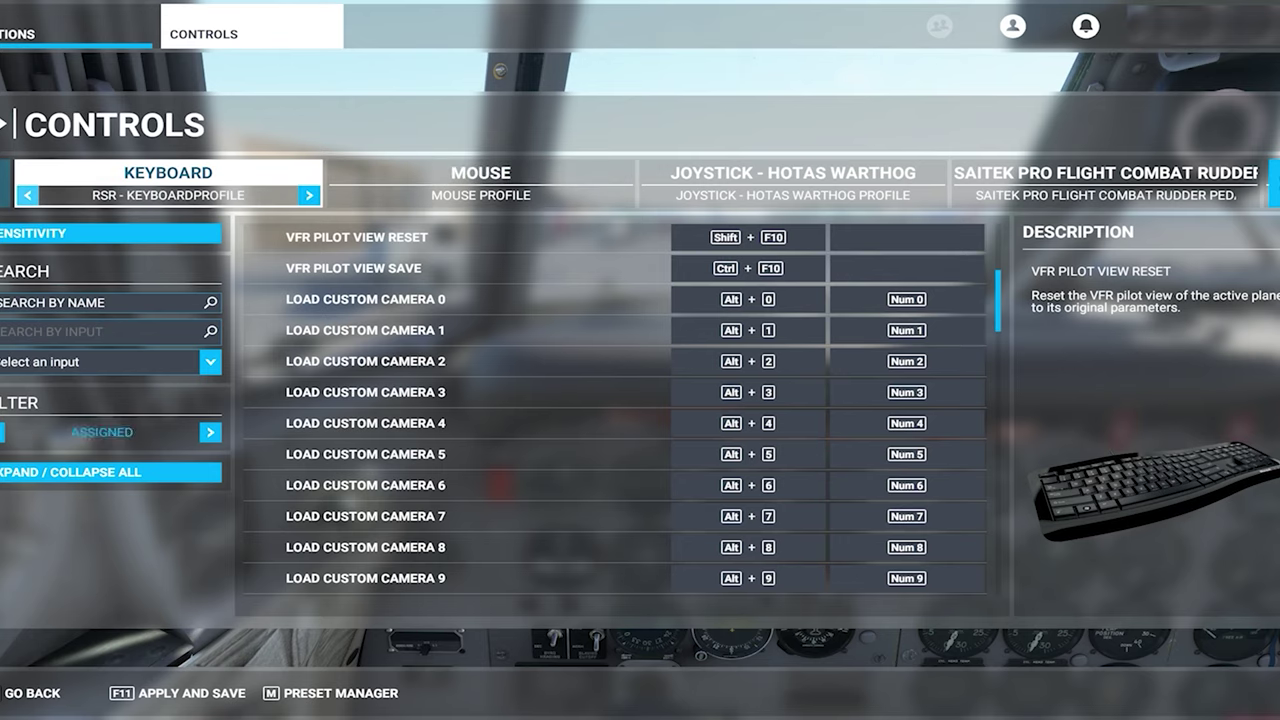
{"action": "left_click", "coordinate": [68, 692]}
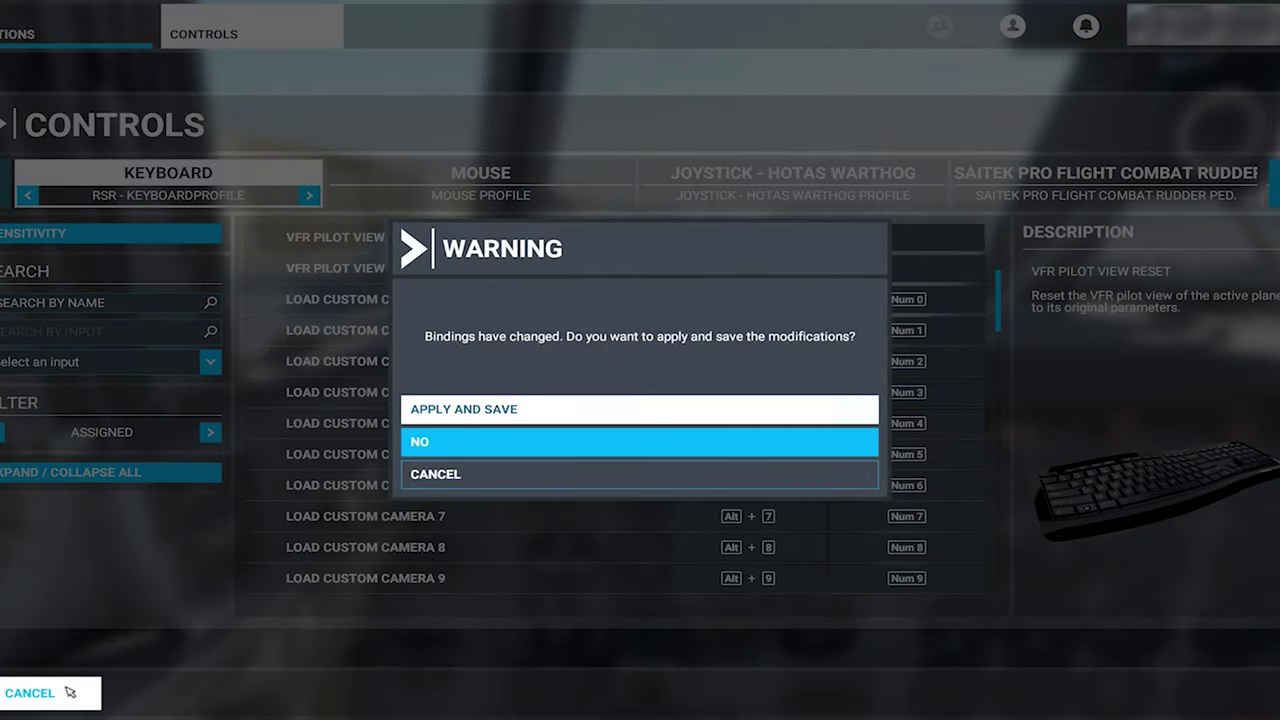